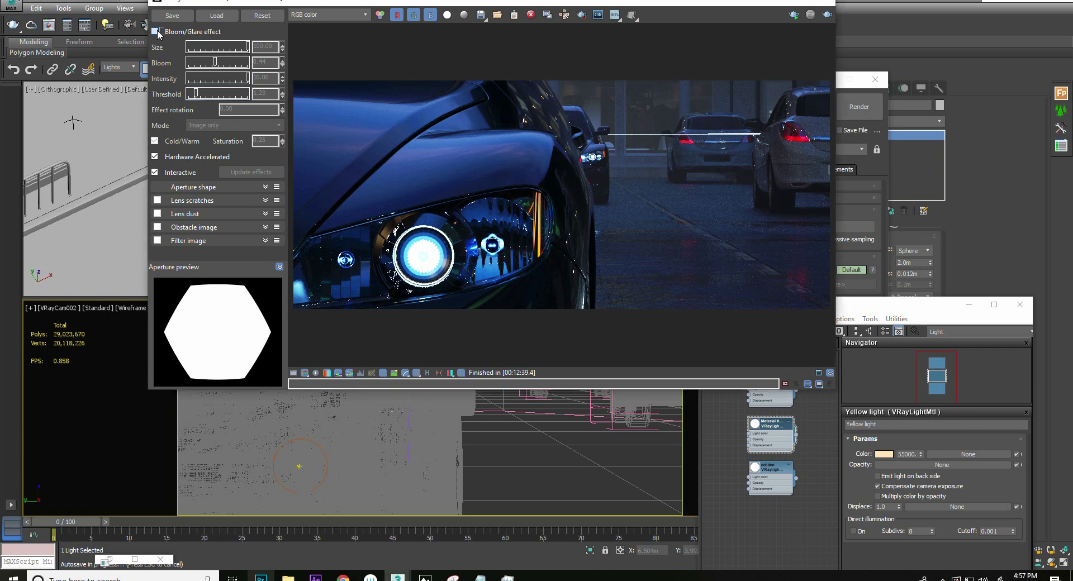
Enable the Bloom/Glare effect and test sizes of 4.72 and 49.06, returning the size to 100.
{"action": "left_click", "coordinate": [156, 32]}
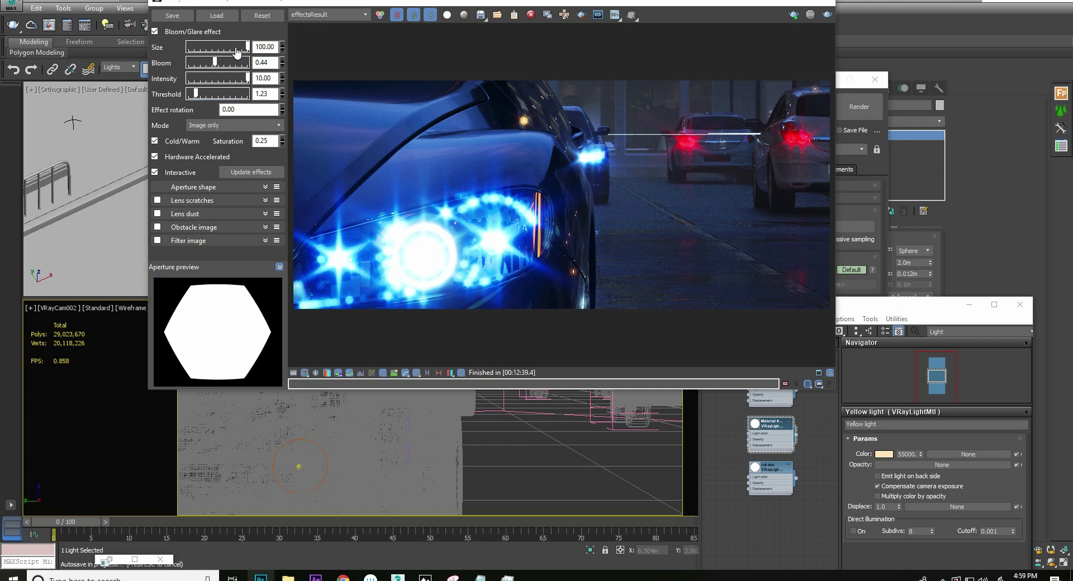
{"action": "left_click_drag", "start_coordinate": [236, 51], "coordinate": [192, 49]}
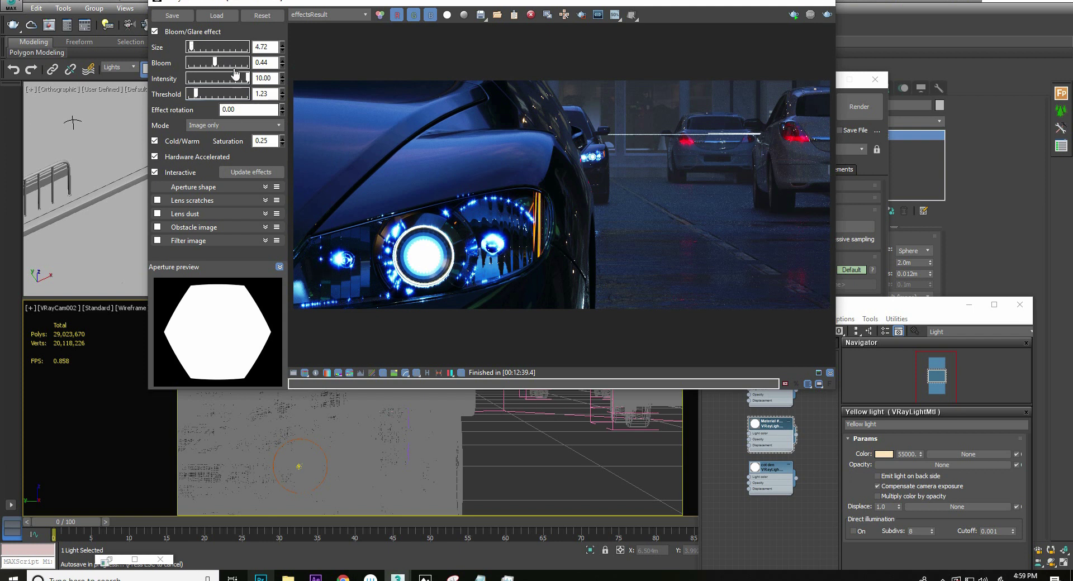
{"action": "left_click", "coordinate": [219, 48]}
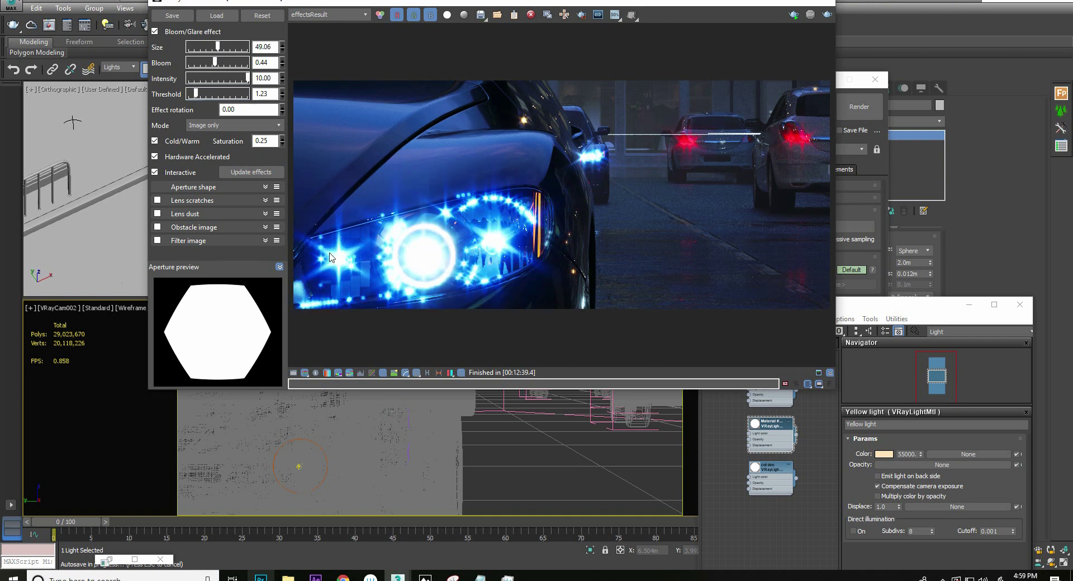
{"action": "left_click", "coordinate": [249, 48]}
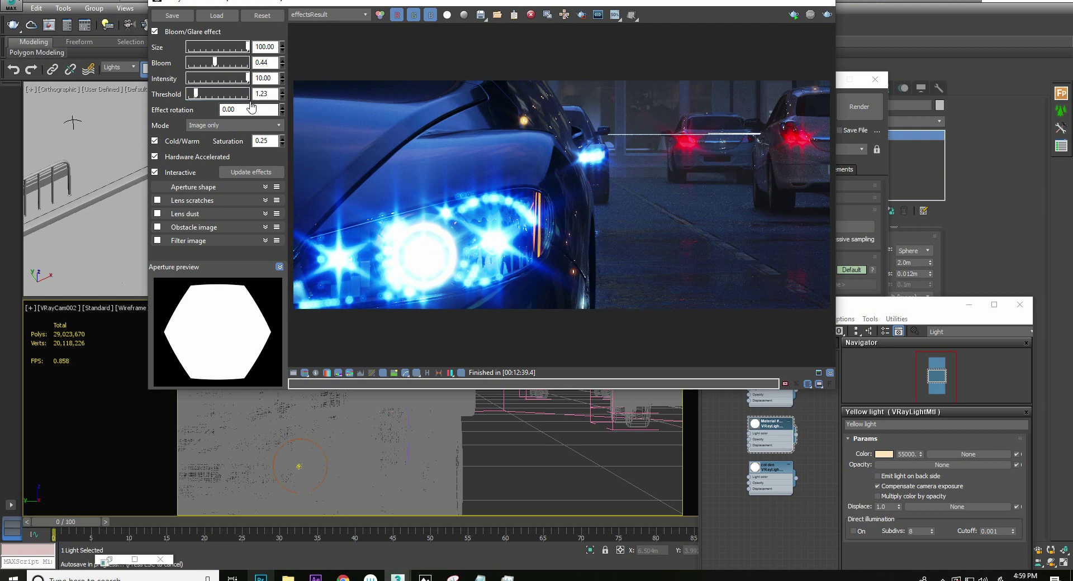
Try Bloom values of 0.05 and 0.98 on the headlight glare and settle on 0.49.
{"action": "left_click", "coordinate": [193, 63]}
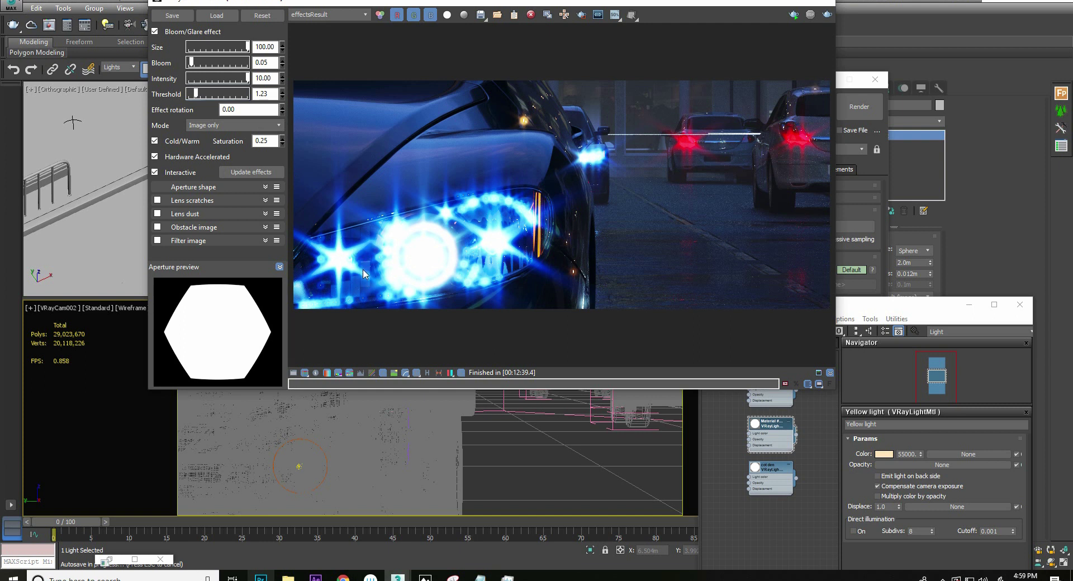
{"action": "left_click", "coordinate": [219, 65]}
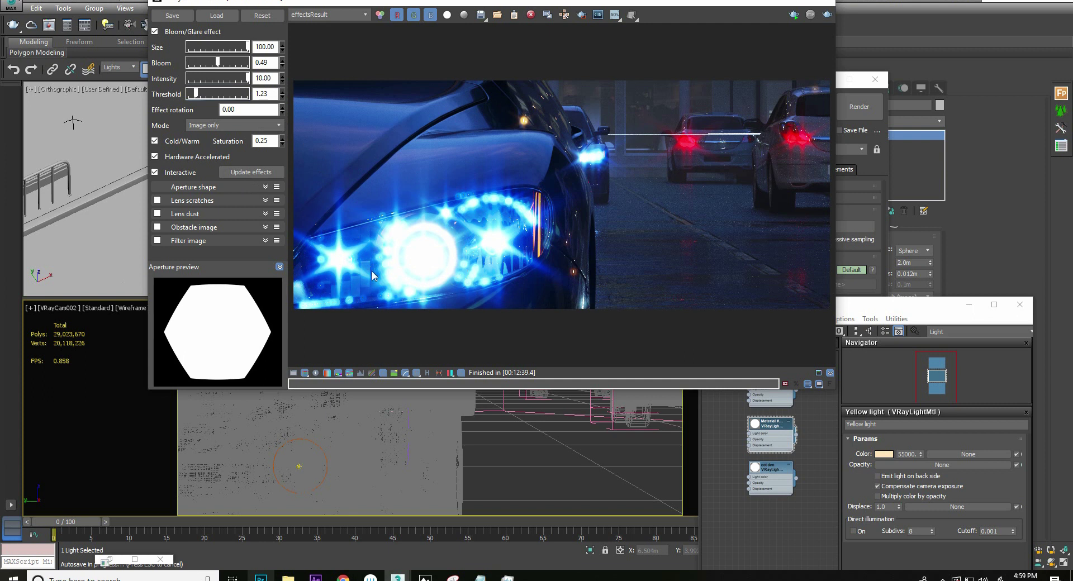
{"action": "left_click", "coordinate": [248, 64]}
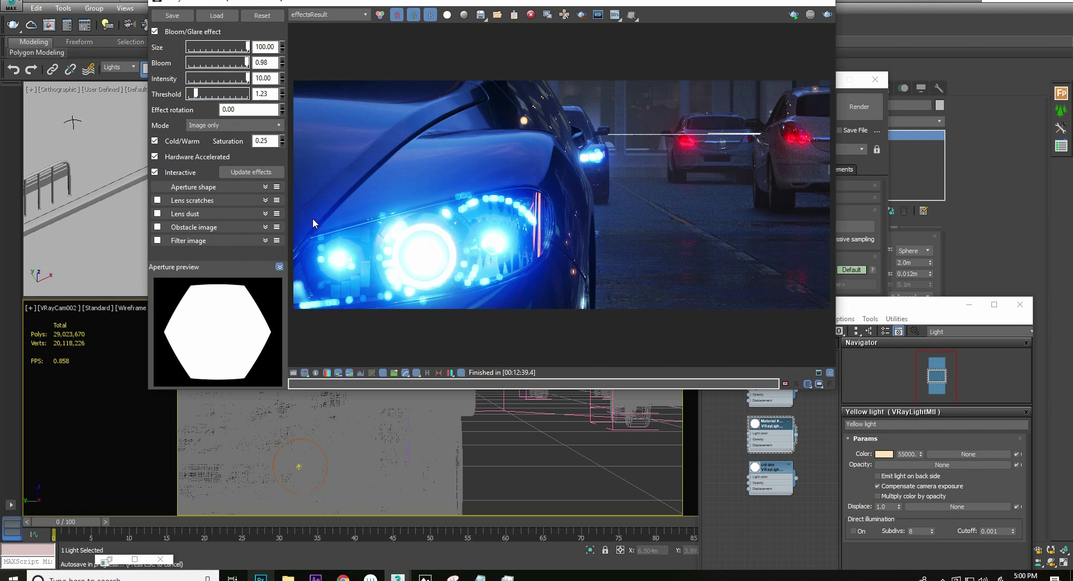
{"action": "left_click_drag", "start_coordinate": [246, 62], "coordinate": [219, 63]}
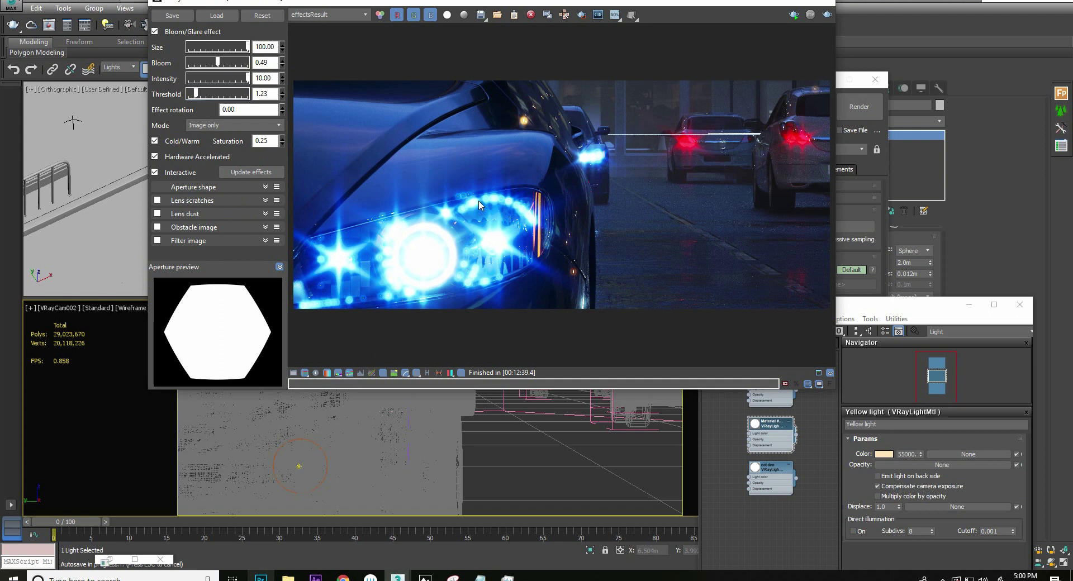
Try glare intensities of 0.75, 3.77, 8.40 and 10, and settle on an intensity of 12.50.
{"action": "left_click_drag", "start_coordinate": [221, 78], "coordinate": [194, 81]}
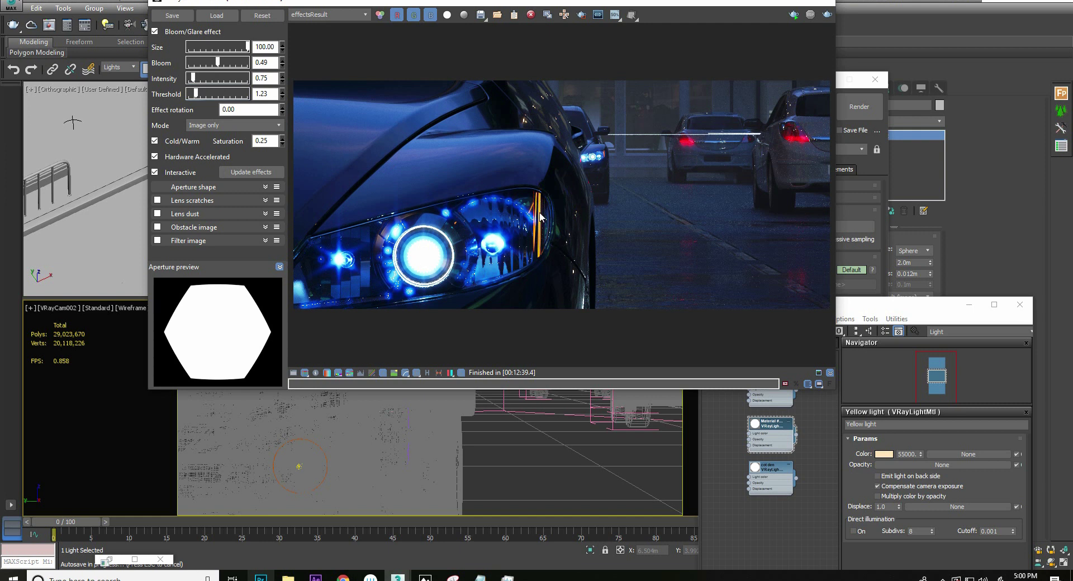
{"action": "left_click", "coordinate": [211, 78]}
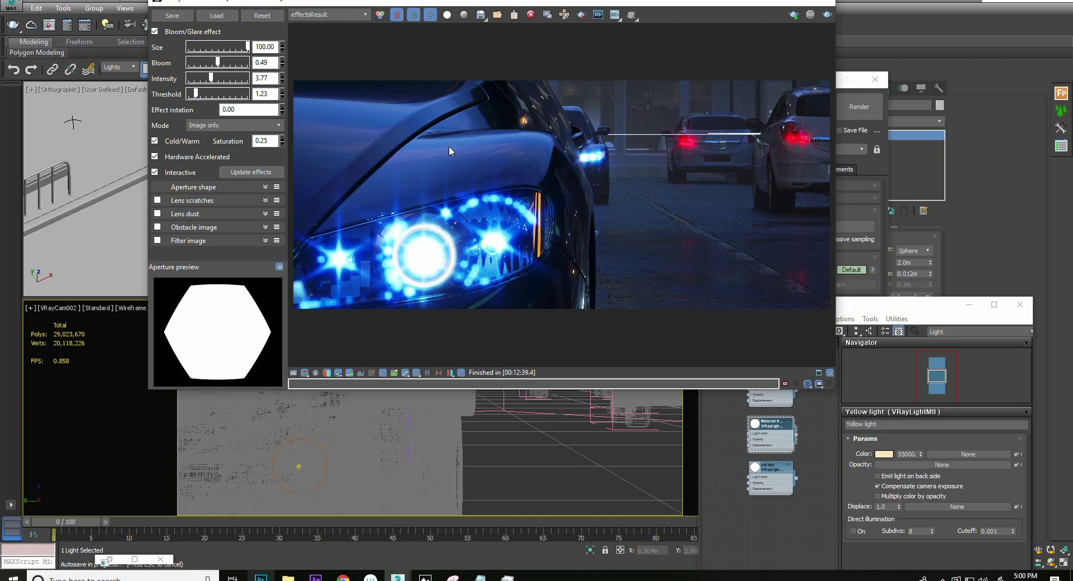
{"action": "left_click", "coordinate": [239, 80]}
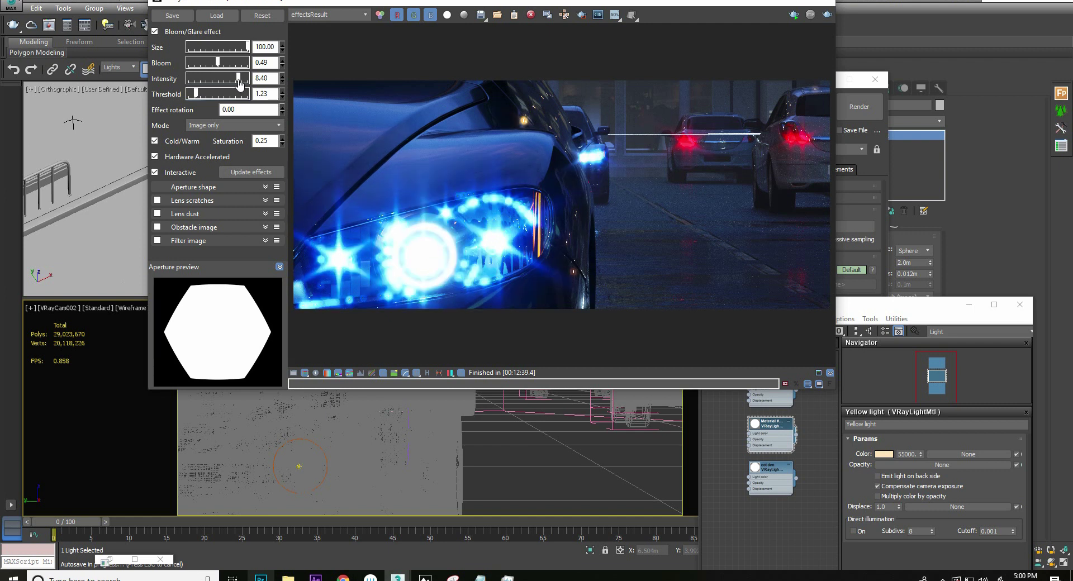
{"action": "left_click_drag", "start_coordinate": [240, 81], "coordinate": [252, 84]}
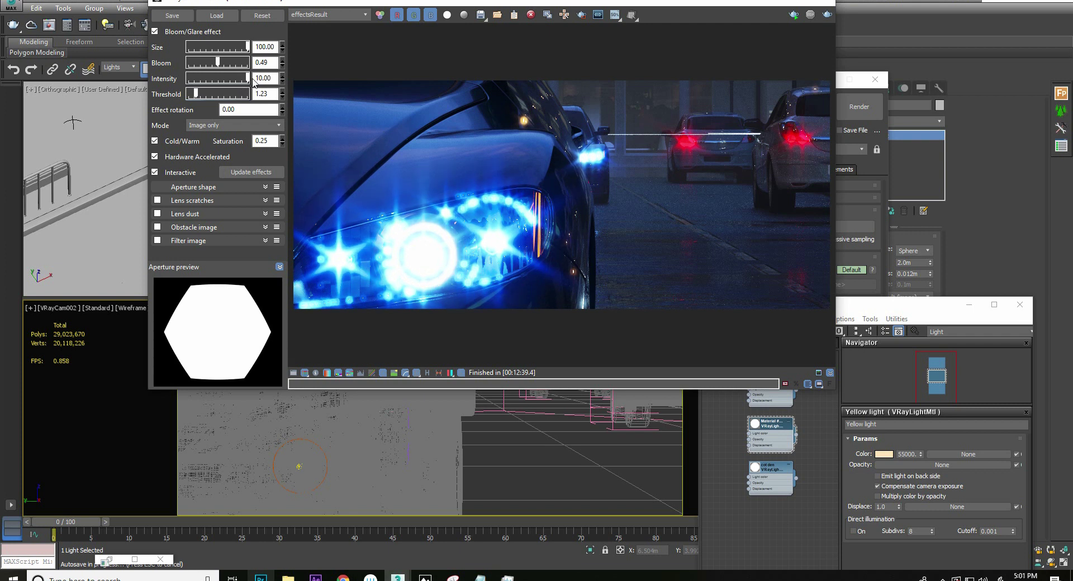
{"action": "double_click", "coordinate": [261, 79]}
{"action": "type", "text": "1"}
{"action": "key", "text": "Return"}
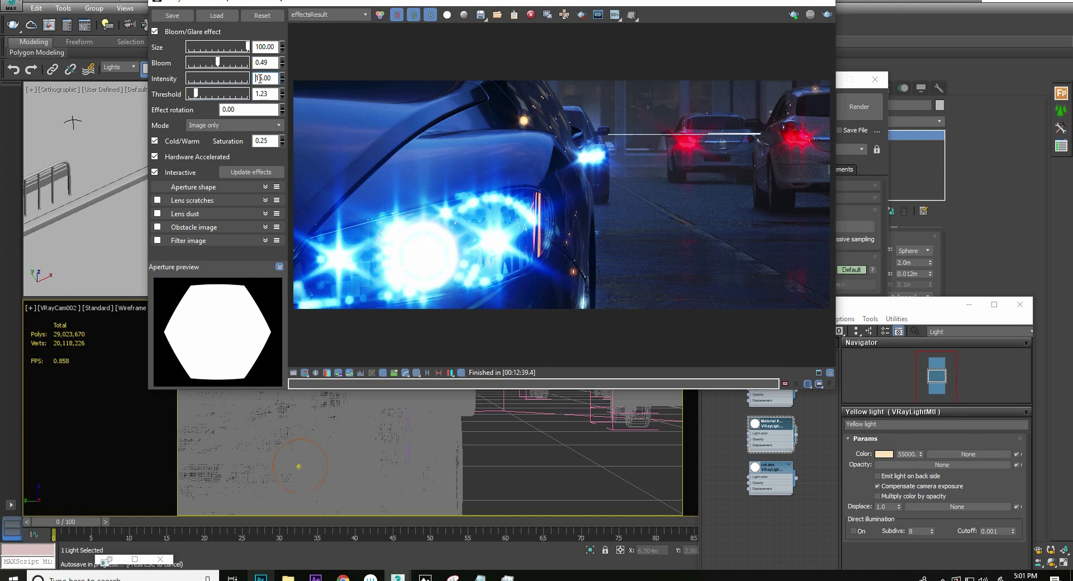
{"action": "double_click", "coordinate": [260, 79]}
{"action": "type", "text": "12.5"}
{"action": "key", "text": "Return"}
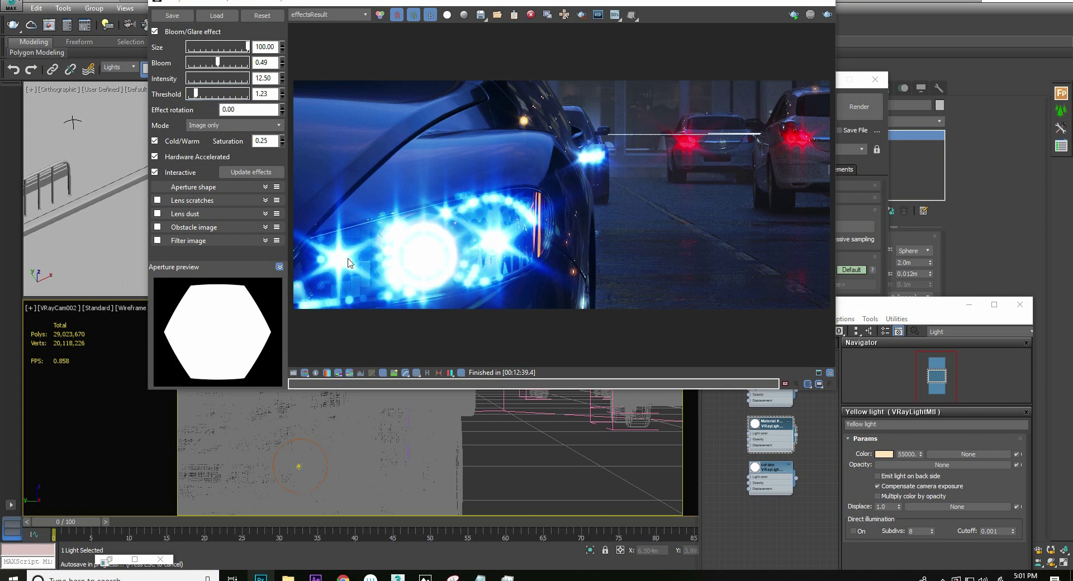
Try a glare threshold of 10 and settle on a threshold of 0.20.
{"action": "left_click_drag", "start_coordinate": [271, 95], "coordinate": [245, 94]}
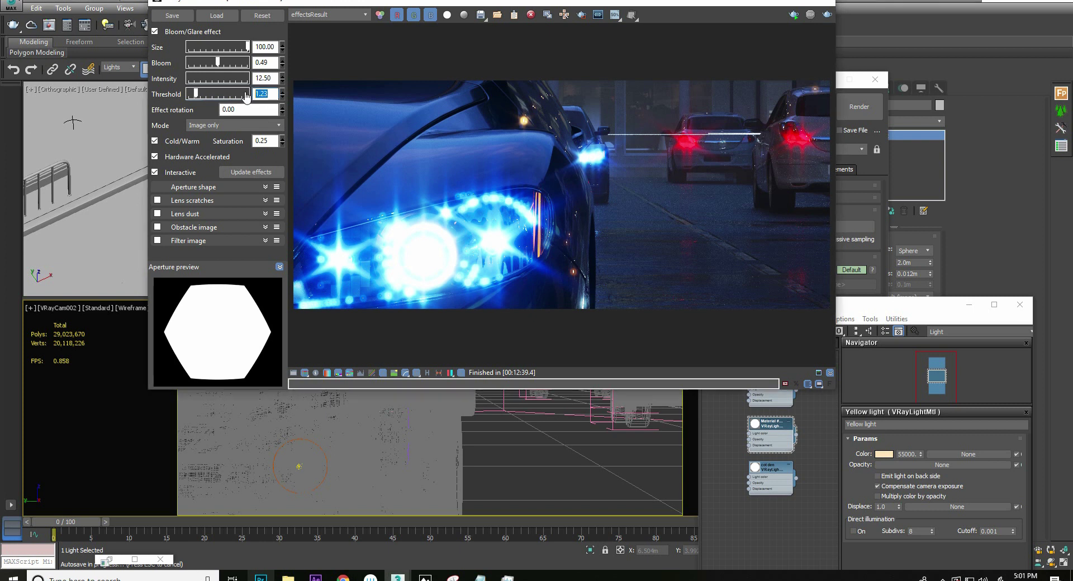
{"action": "type", "text": "1"}
{"action": "key", "text": "Return"}
{"action": "left_click", "coordinate": [237, 94]}
{"action": "double_click", "coordinate": [265, 94]}
{"action": "type", "text": "10"}
{"action": "key", "text": "Return"}
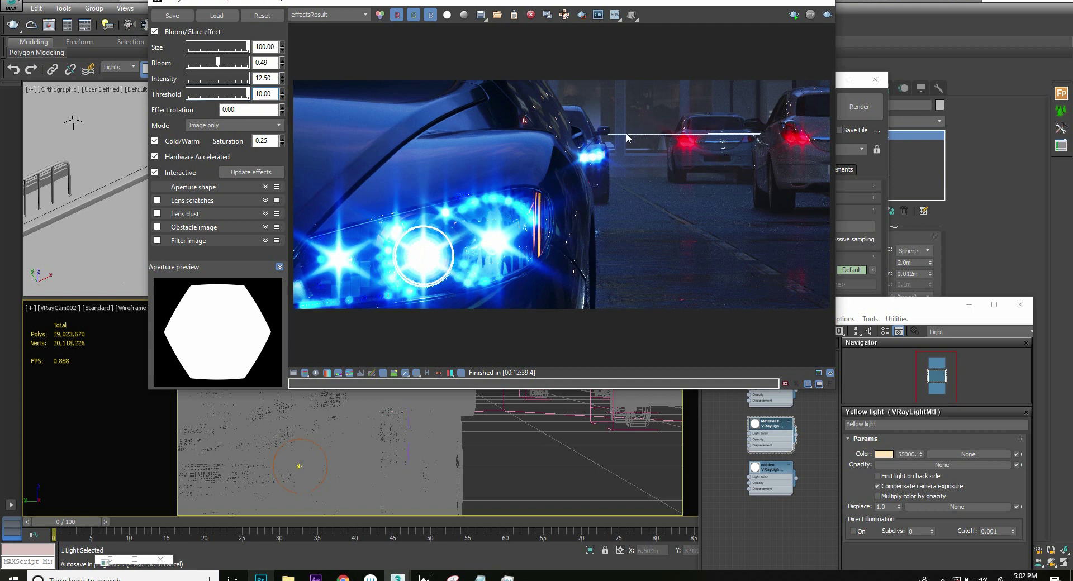
{"action": "double_click", "coordinate": [265, 94]}
{"action": "type", "text": ".2"}
{"action": "key", "text": "Return"}
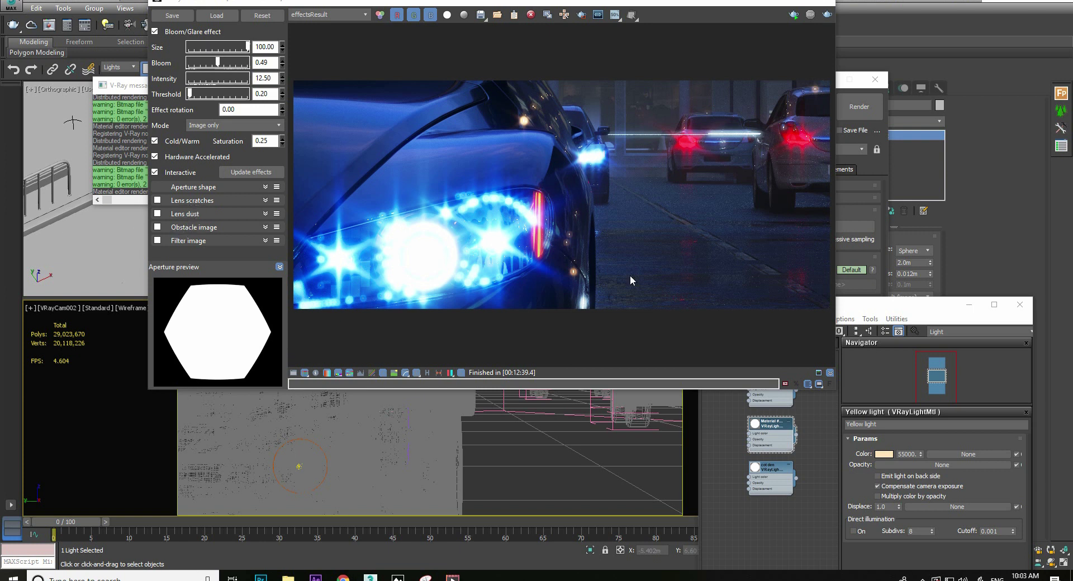
Enable Lens scratches and expand its settings.
{"action": "left_click", "coordinate": [158, 203]}
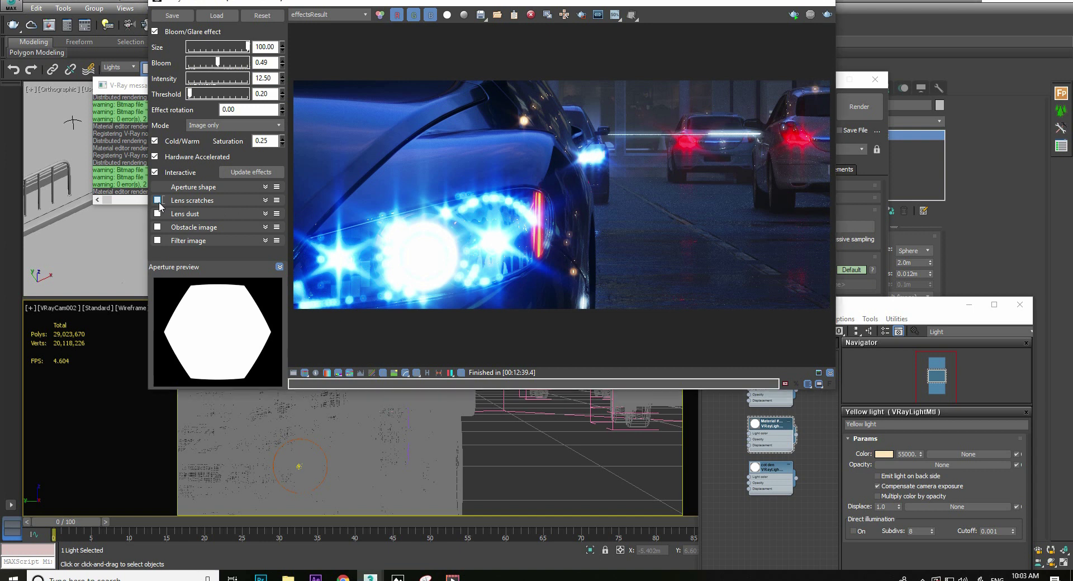
{"action": "left_click", "coordinate": [265, 201]}
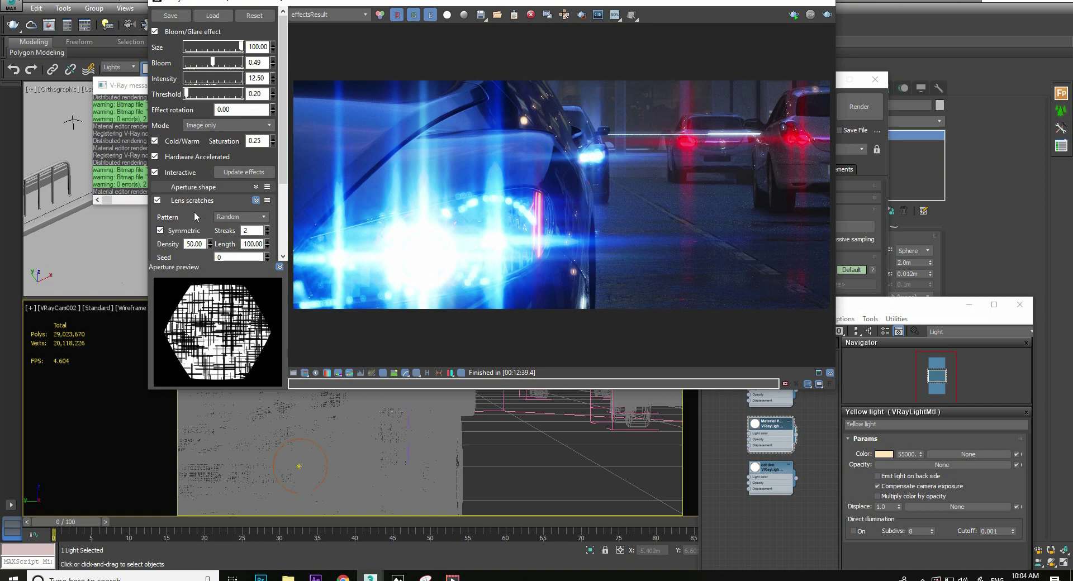
{"action": "scroll", "coordinate": [283, 202], "scroll_direction": "down", "scroll_amount": 2}
{"action": "scroll", "coordinate": [282, 201], "scroll_direction": "down", "scroll_amount": 4}
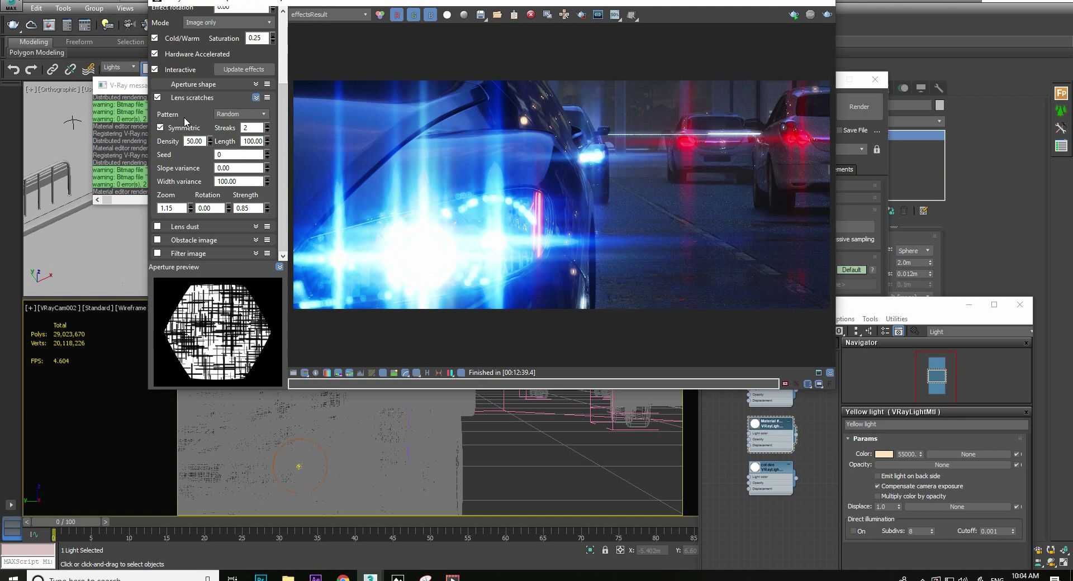
Try the Stripes, Square and Hexagonal scratch patterns and return the pattern to Random.
{"action": "left_click", "coordinate": [250, 115]}
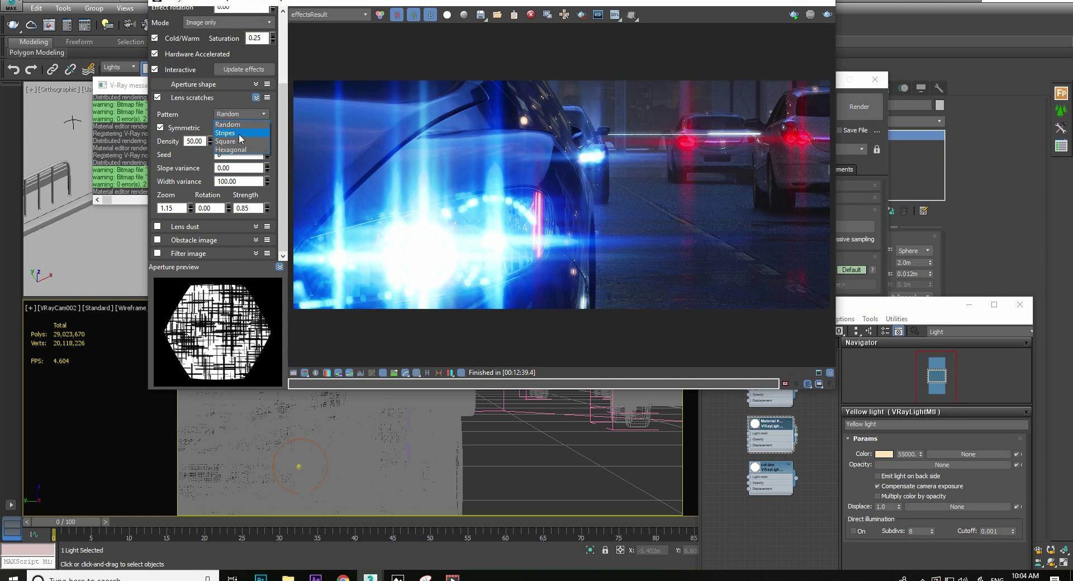
{"action": "left_click", "coordinate": [240, 134]}
{"action": "left_click", "coordinate": [249, 116]}
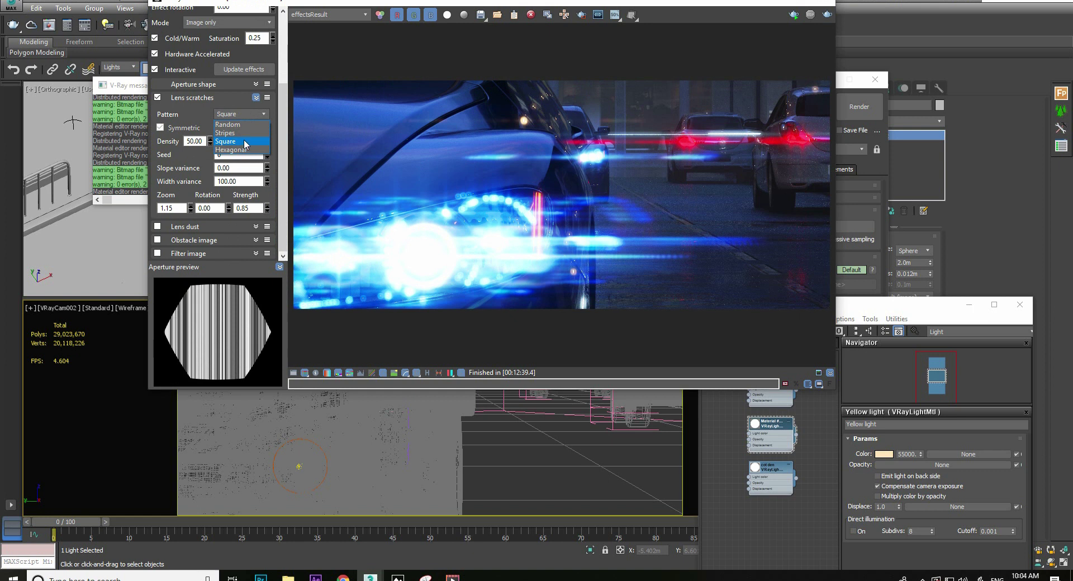
{"action": "left_click", "coordinate": [251, 117]}
{"action": "left_click", "coordinate": [243, 152]}
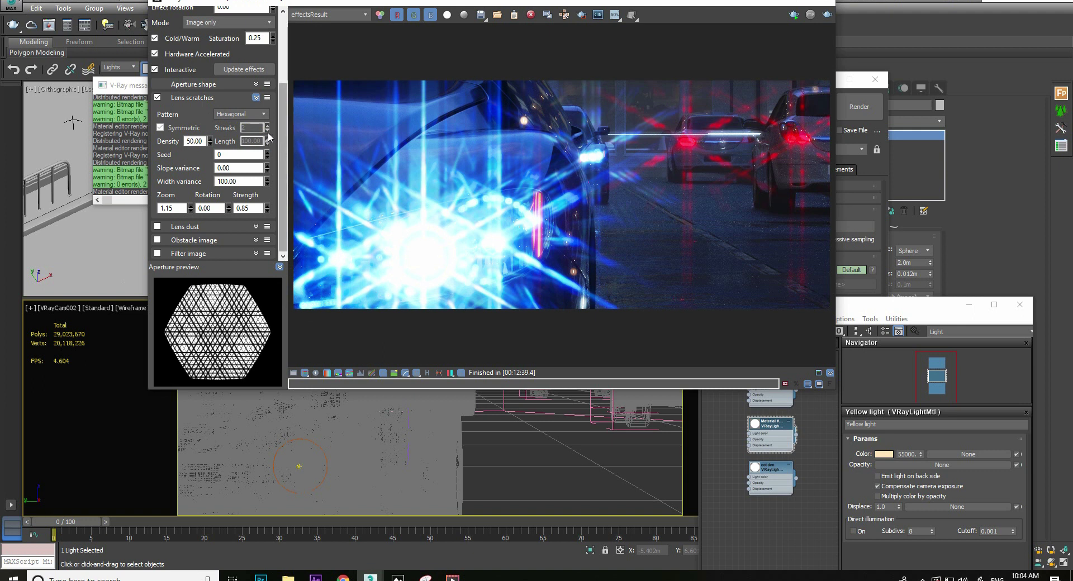
{"action": "left_click", "coordinate": [261, 116]}
{"action": "left_click", "coordinate": [259, 124]}
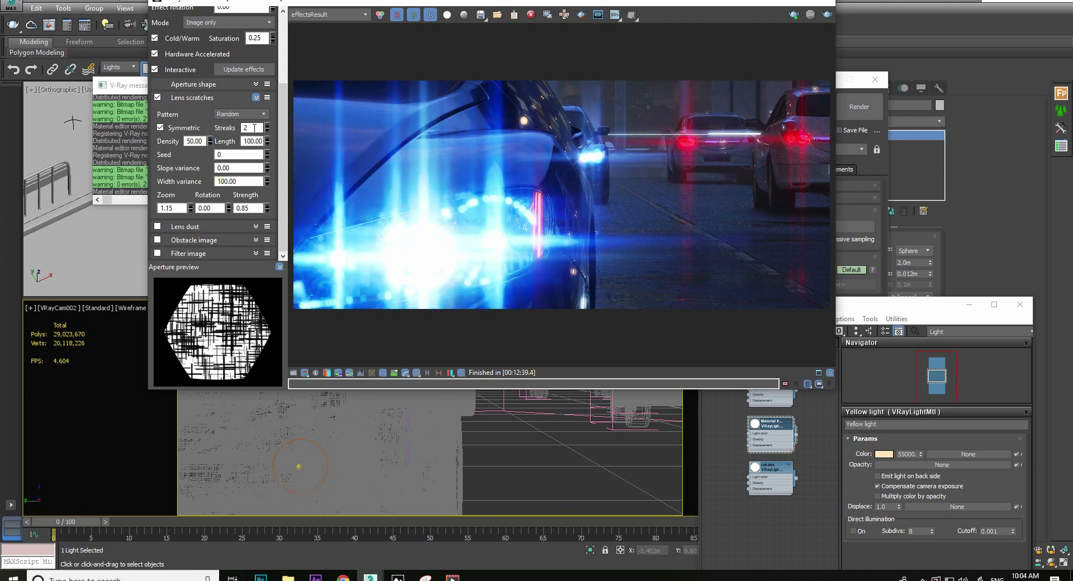
Set the lens scratches to 1 streak with a rotation of 90 and lower their strength.
{"action": "left_click_drag", "start_coordinate": [253, 127], "coordinate": [237, 130]}
{"action": "type", "text": "1"}
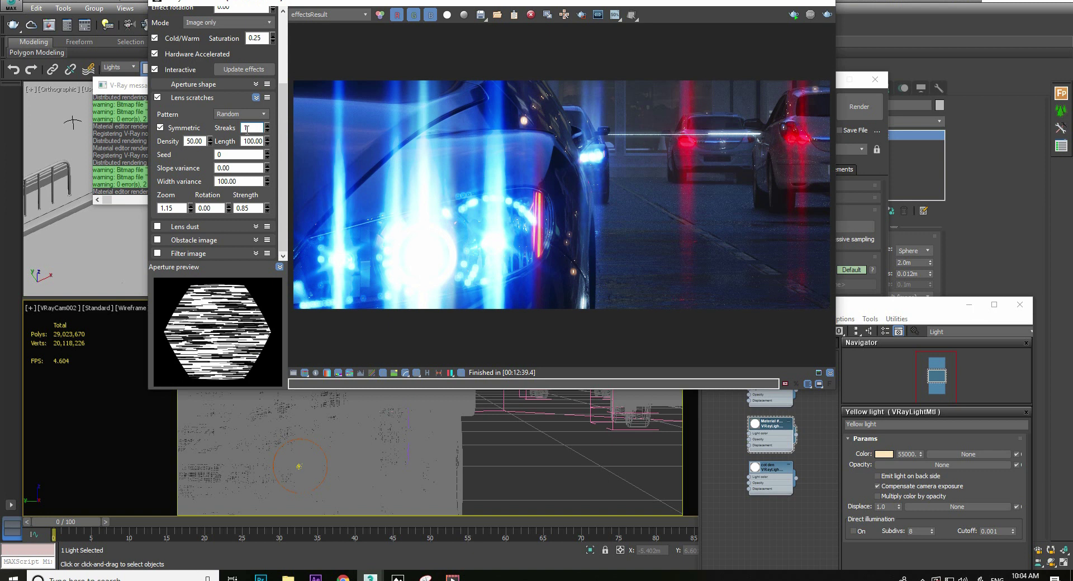
{"action": "double_click", "coordinate": [214, 207]}
{"action": "type", "text": "90"}
{"action": "key", "text": "Return"}
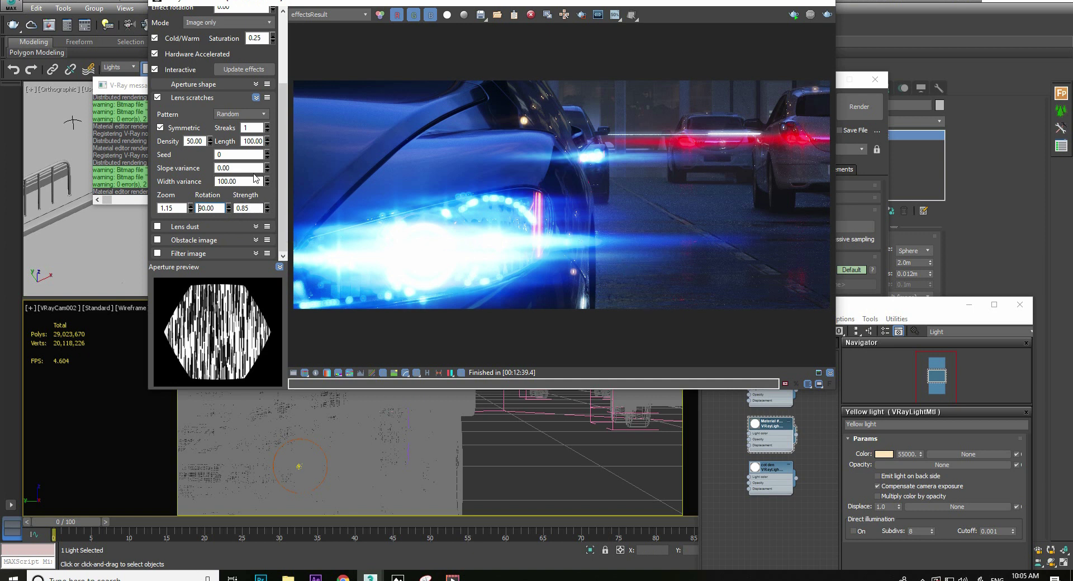
{"action": "left_click_drag", "start_coordinate": [242, 208], "coordinate": [246, 208]}
{"action": "type", "text": "3"}
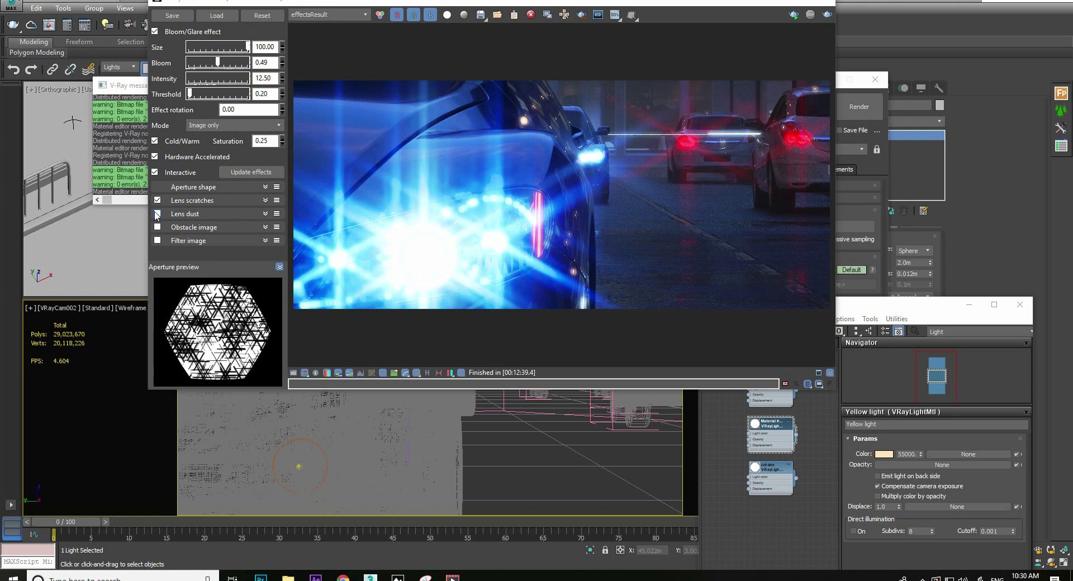
Enable Lens dust and expand its settings.
{"action": "left_click", "coordinate": [156, 213]}
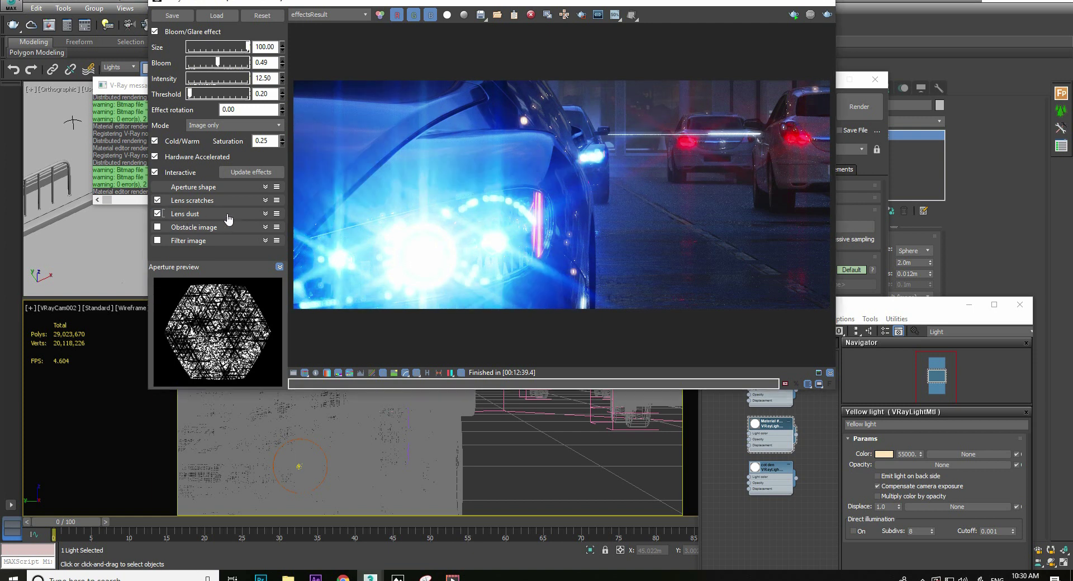
{"action": "left_click", "coordinate": [265, 216]}
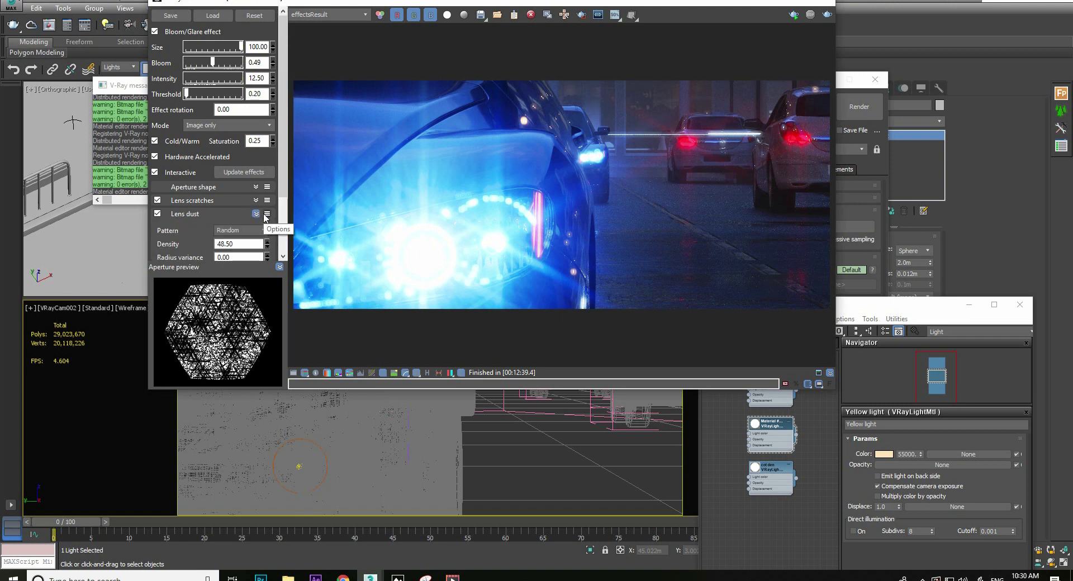
{"action": "scroll", "coordinate": [286, 143], "scroll_direction": "down", "scroll_amount": 3}
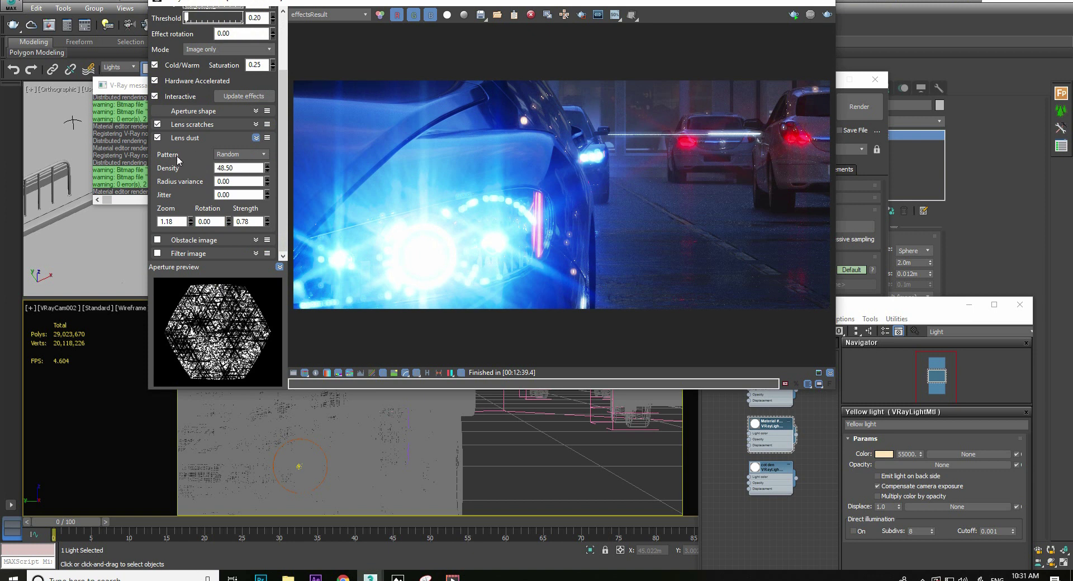
Try the Square dust pattern, settle on Hexagonal, and set the dust strength to 0.28.
{"action": "left_click", "coordinate": [237, 155]}
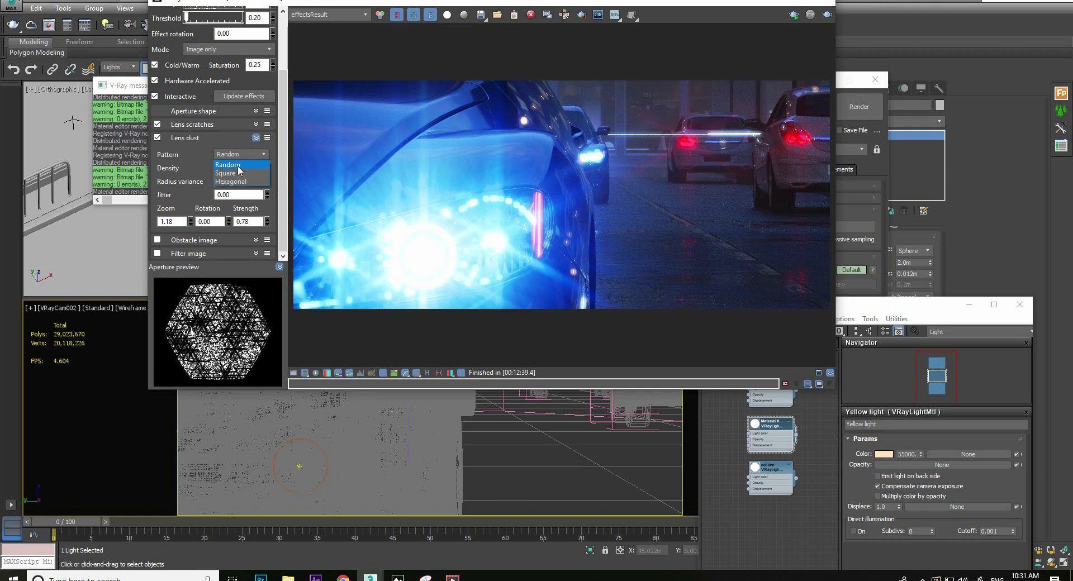
{"action": "left_click", "coordinate": [236, 174]}
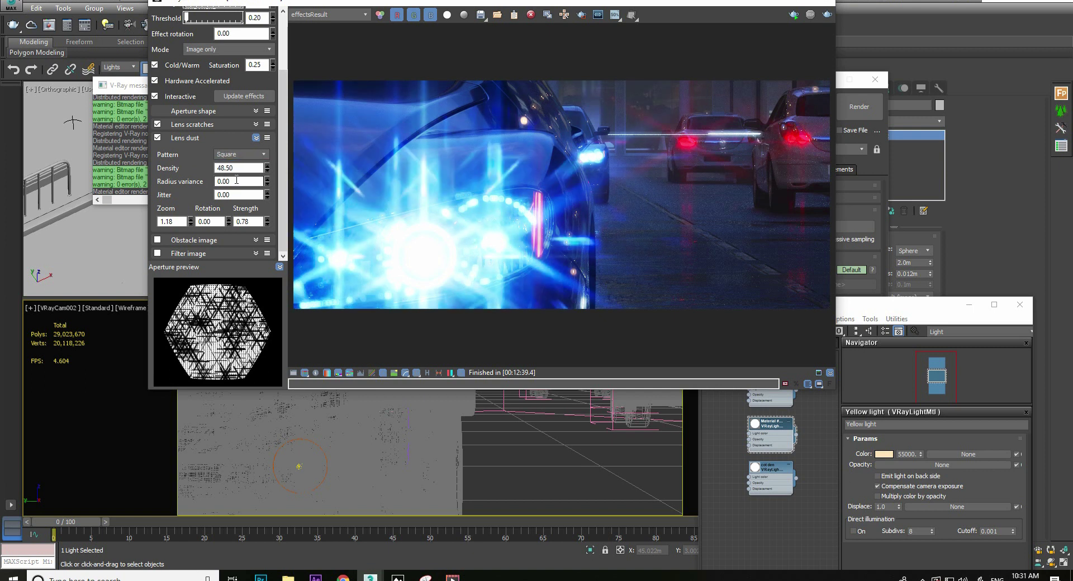
{"action": "left_click", "coordinate": [242, 155]}
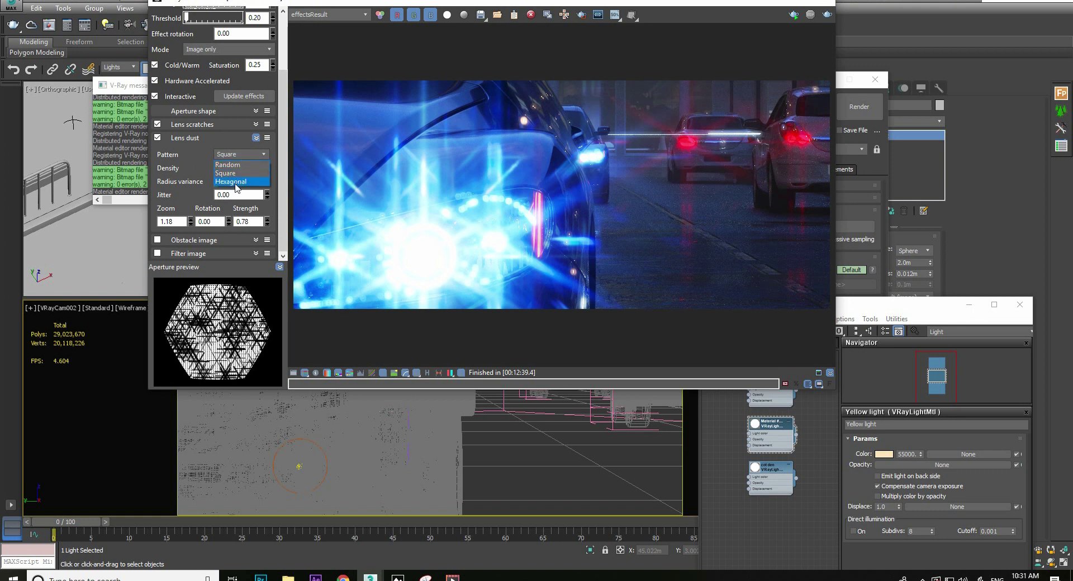
{"action": "left_click", "coordinate": [238, 181]}
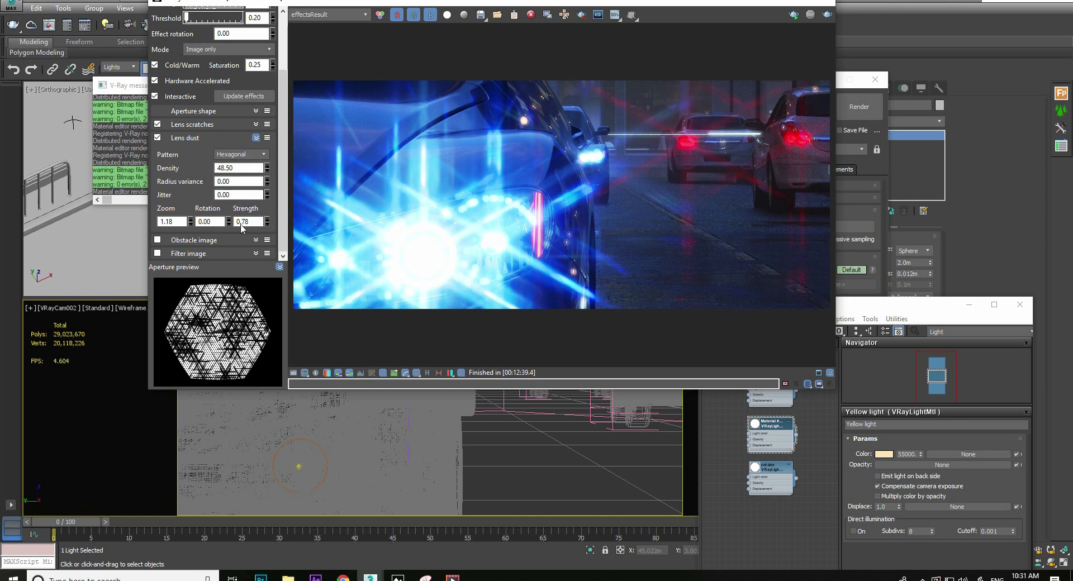
{"action": "left_click_drag", "start_coordinate": [245, 221], "coordinate": [241, 221]}
{"action": "type", "text": "2"}
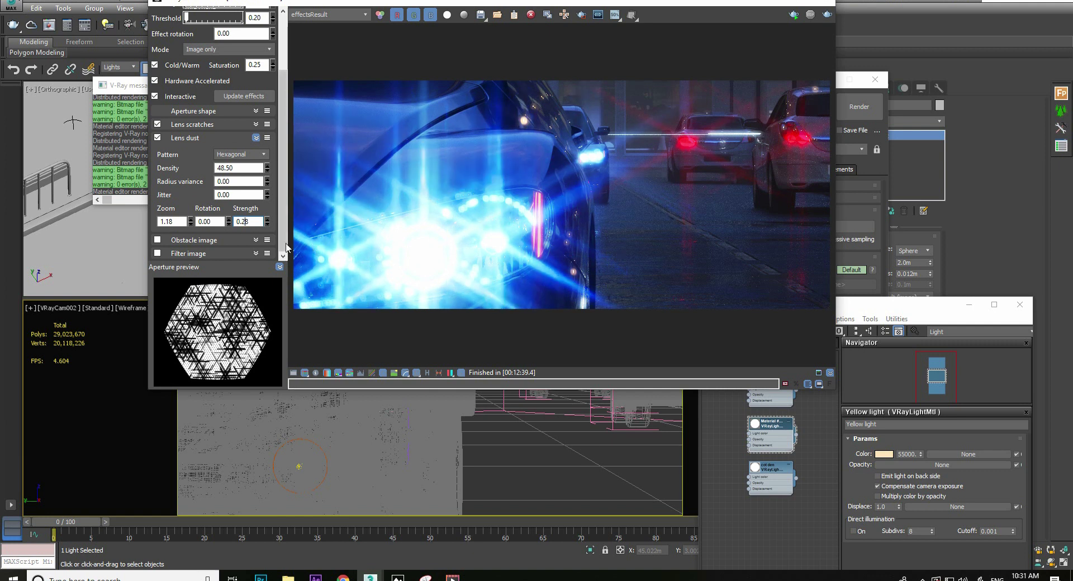
Collapse the Lens dust settings, then enable Obstacle image and expand its settings.
{"action": "type", "text": "7"}
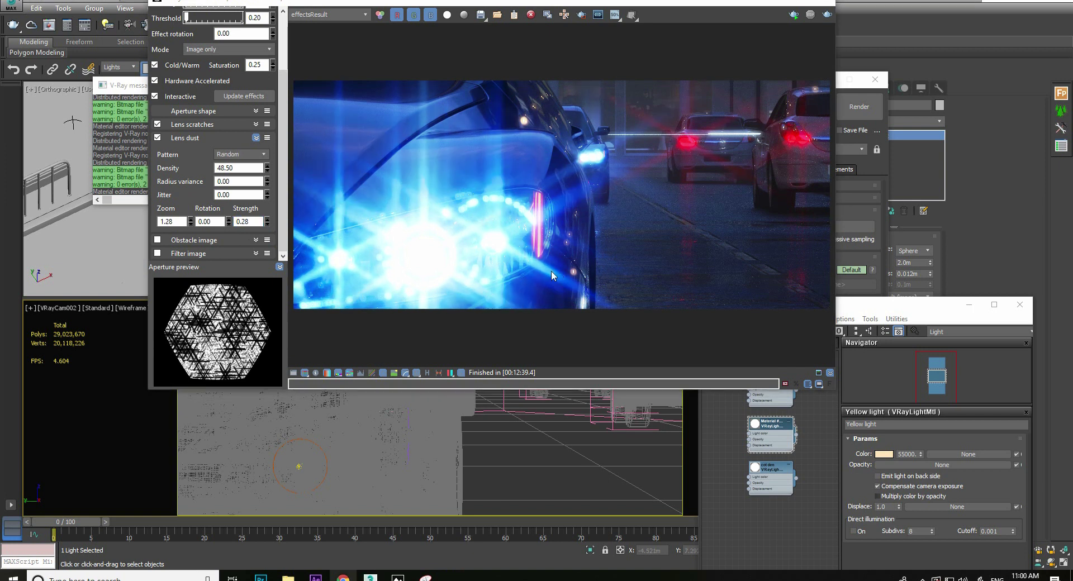
{"action": "left_click", "coordinate": [256, 137]}
{"action": "left_click", "coordinate": [157, 227]}
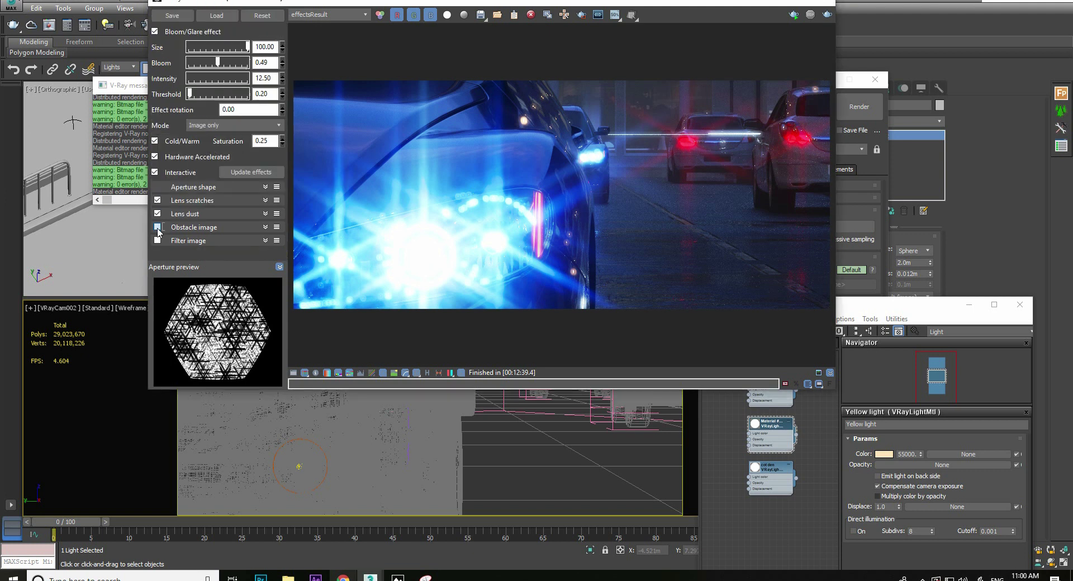
{"action": "left_click", "coordinate": [265, 229]}
{"action": "scroll", "coordinate": [283, 230], "scroll_direction": "down", "scroll_amount": 1}
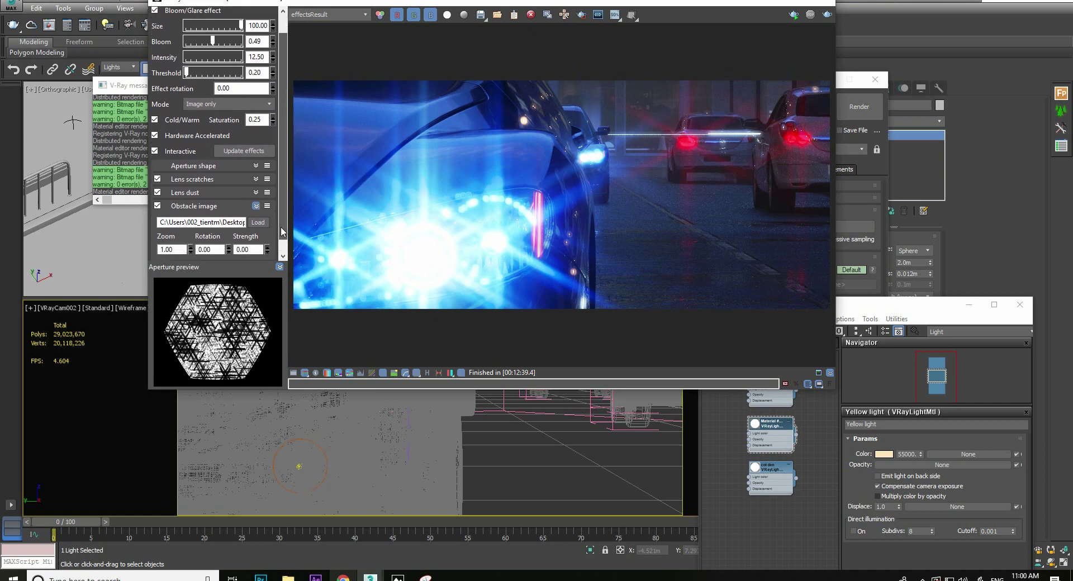
{"action": "scroll", "coordinate": [283, 230], "scroll_direction": "down", "scroll_amount": 1}
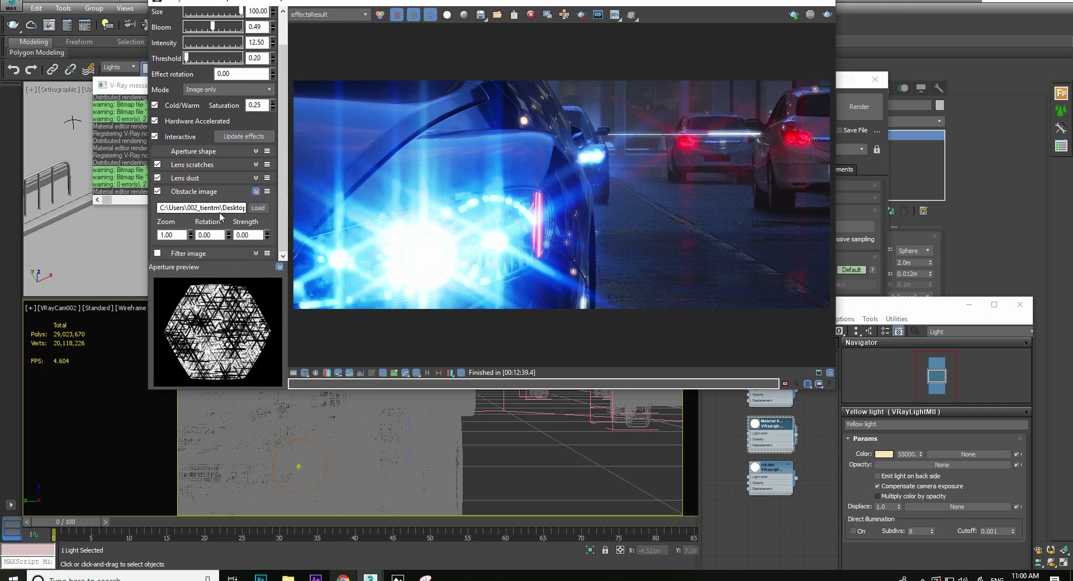
Load asset01_scraches.JPG from the Len effect folder as the obstacle image and set its strength to 1.
{"action": "left_click", "coordinate": [257, 208]}
{"action": "left_click", "coordinate": [286, 117]}
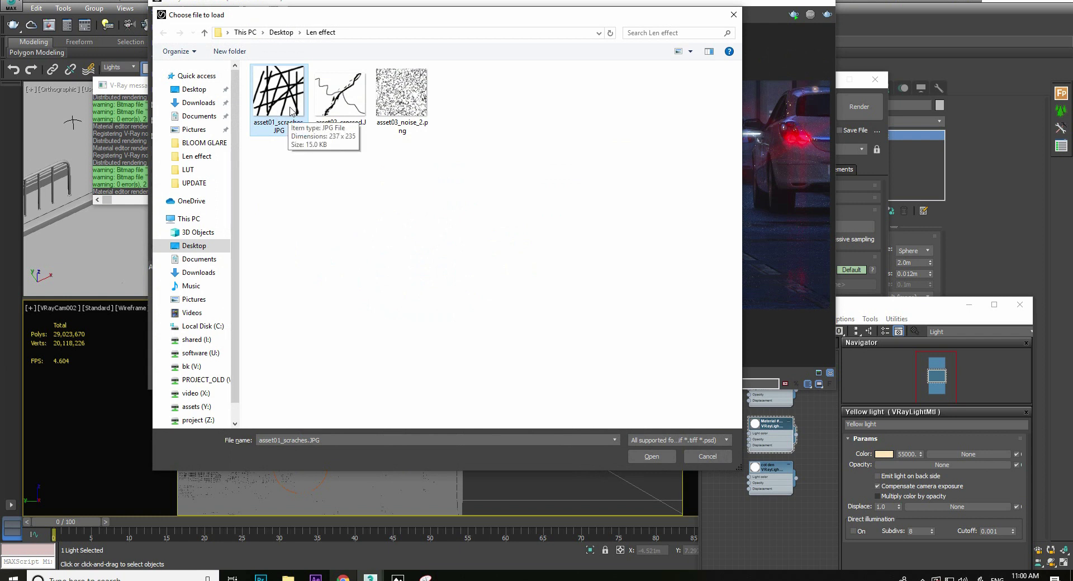
{"action": "double_click", "coordinate": [288, 109]}
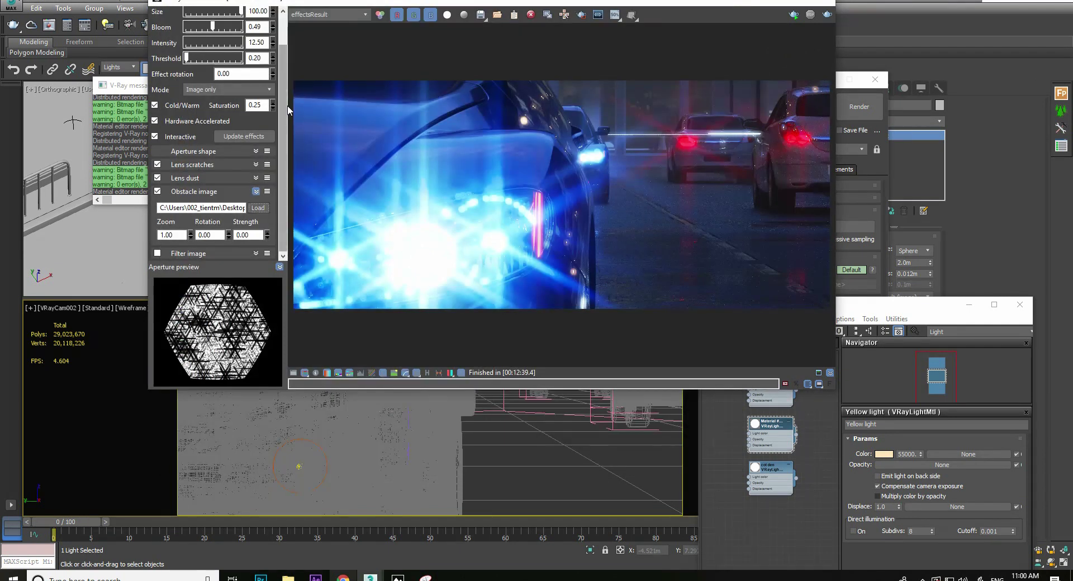
{"action": "double_click", "coordinate": [252, 234]}
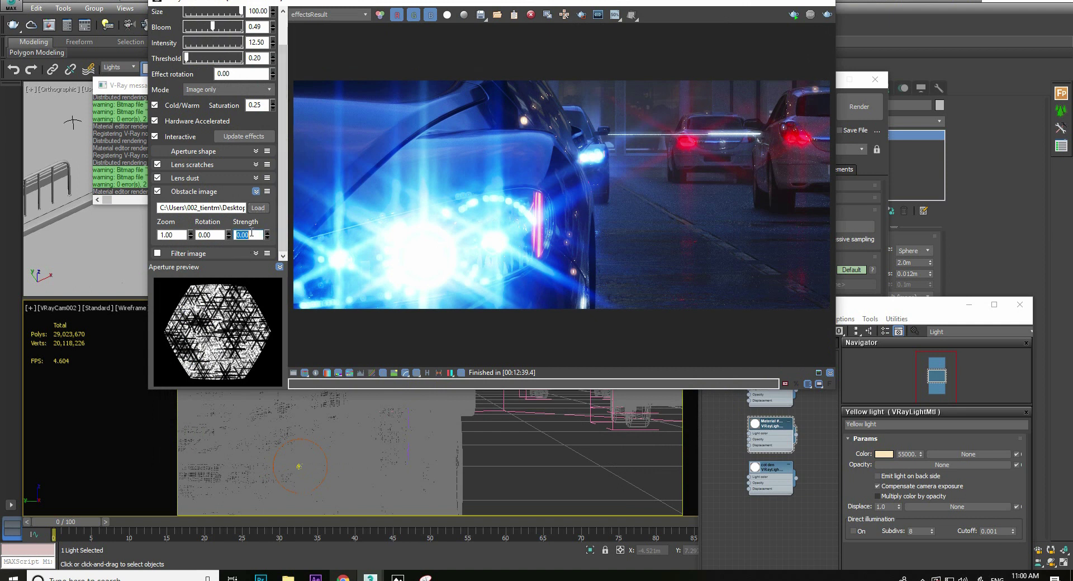
{"action": "type", "text": "1"}
{"action": "key", "text": "Return"}
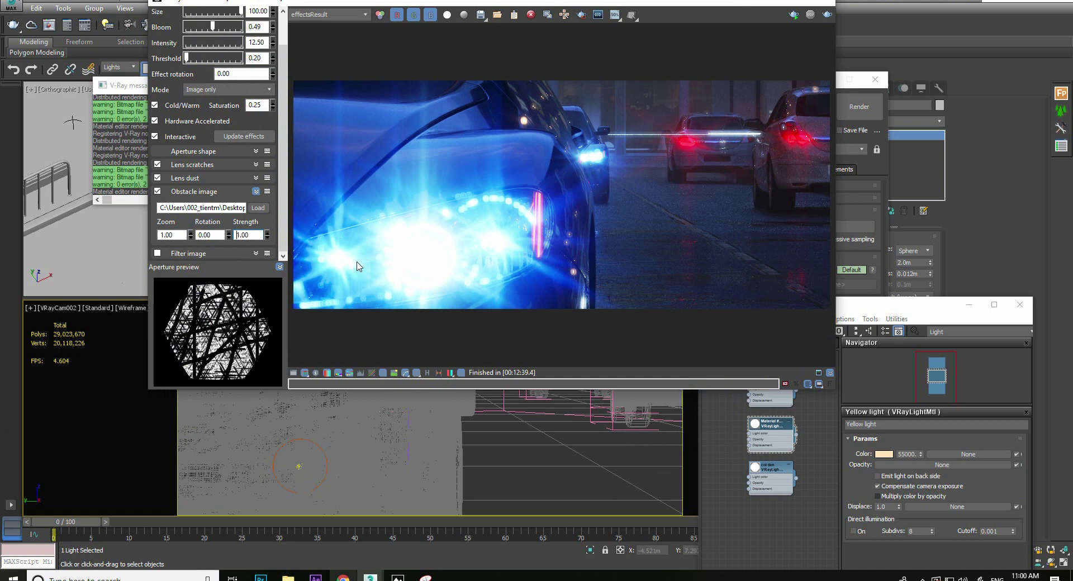
Toggle the obstacle image off and on to compare its influence on the headlight glare.
{"action": "left_click", "coordinate": [157, 192]}
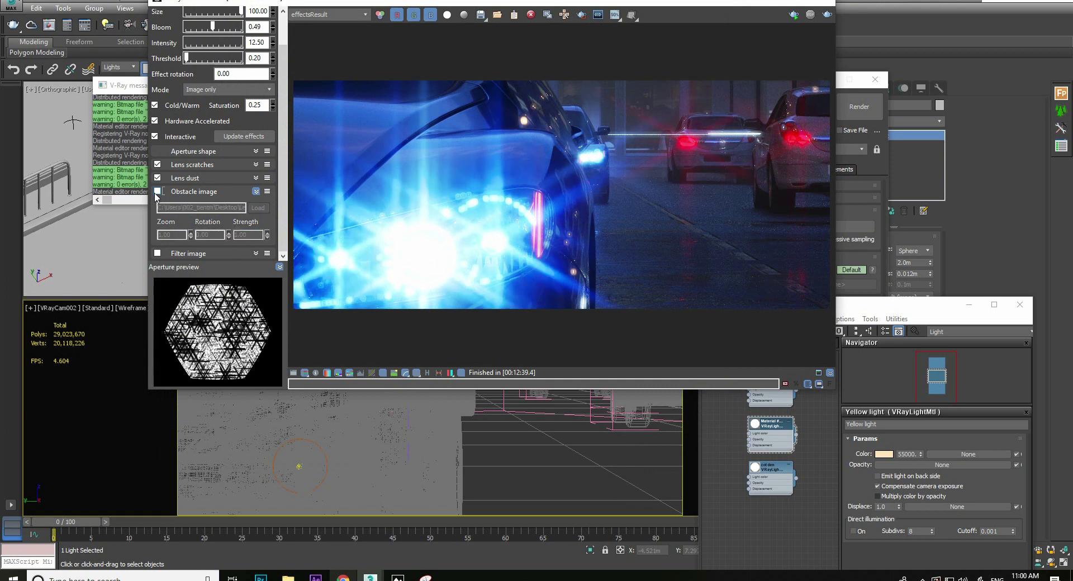
{"action": "left_click", "coordinate": [157, 192]}
{"action": "left_click", "coordinate": [157, 192]}
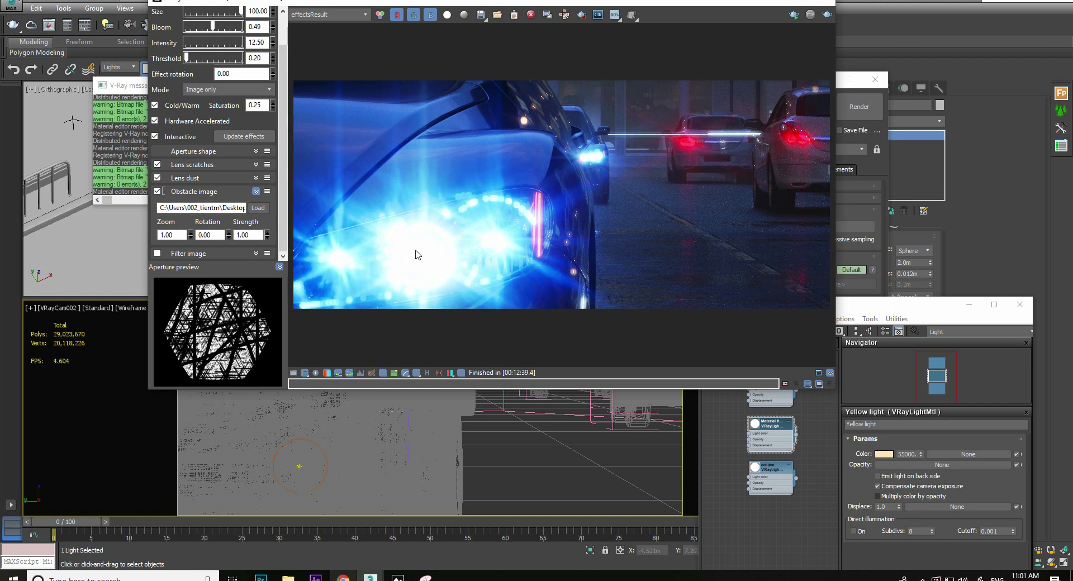
Try an obstacle image strength of 0.50, then set it to 0.85.
{"action": "left_click_drag", "start_coordinate": [238, 235], "coordinate": [255, 237]}
{"action": "key", "text": "Return"}
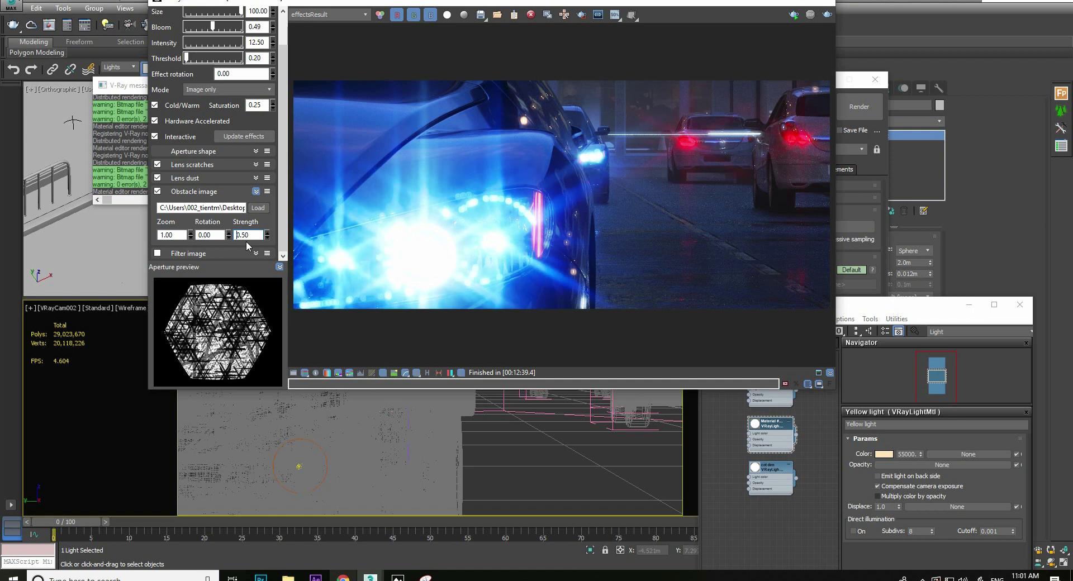
{"action": "left_click_drag", "start_coordinate": [246, 239], "coordinate": [211, 245]}
{"action": "type", "text": ".85"}
{"action": "key", "text": "Return"}
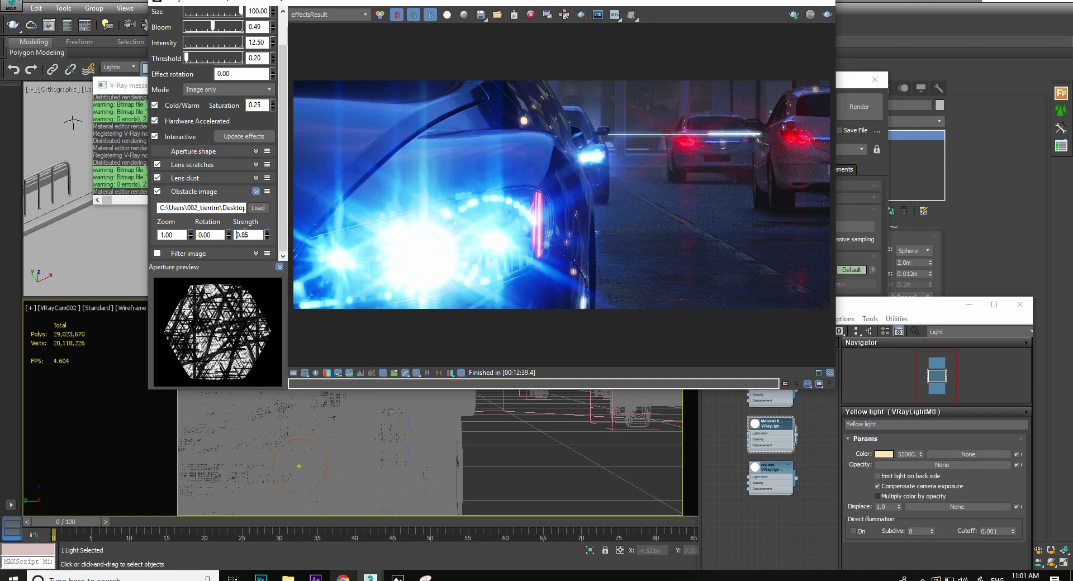
Try asset02_crossed.JPG from the Len effect folder as the obstacle image.
{"action": "left_click", "coordinate": [258, 208]}
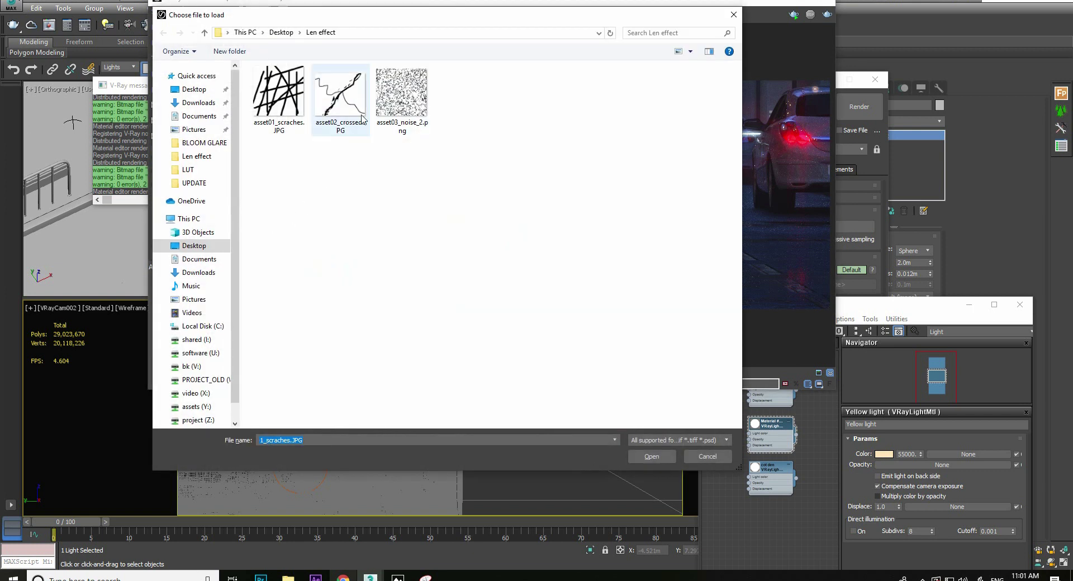
{"action": "left_click", "coordinate": [359, 122]}
{"action": "double_click", "coordinate": [358, 122]}
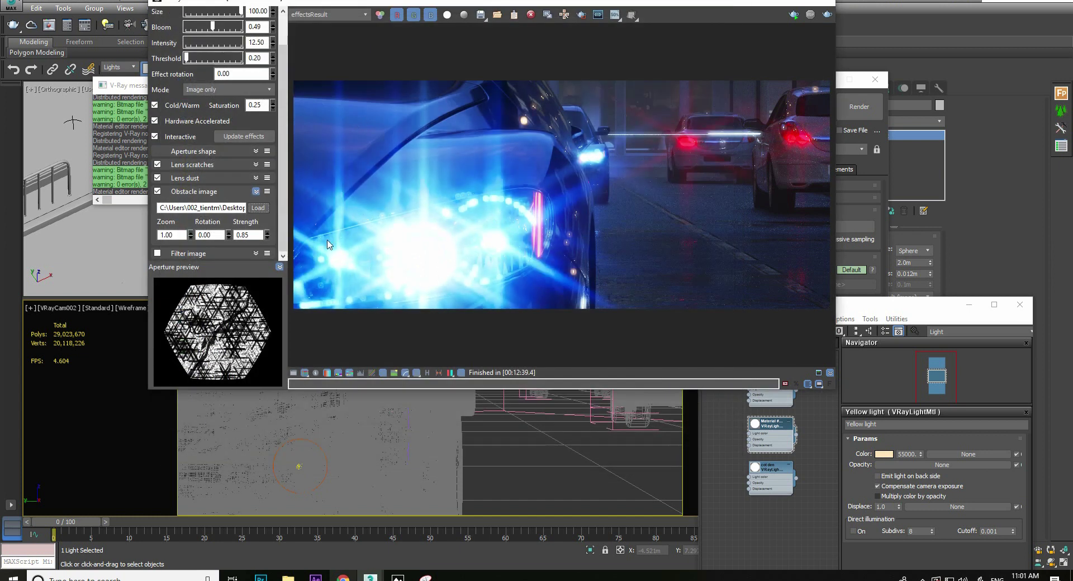
Load asset03_noise_2.png from the Len effect folder as the obstacle image.
{"action": "left_click", "coordinate": [256, 210]}
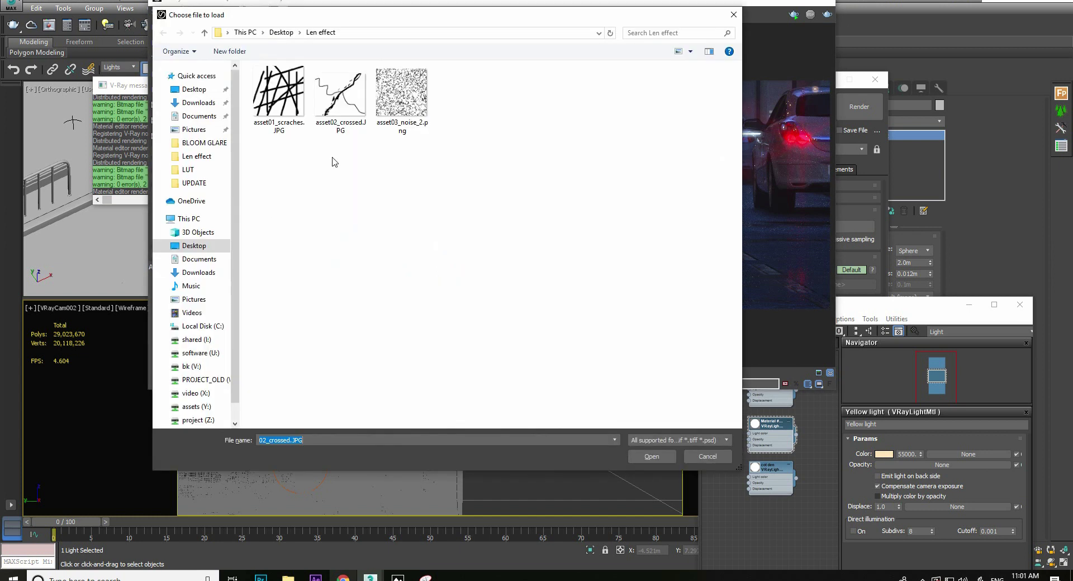
{"action": "left_click", "coordinate": [380, 118]}
{"action": "double_click", "coordinate": [381, 119]}
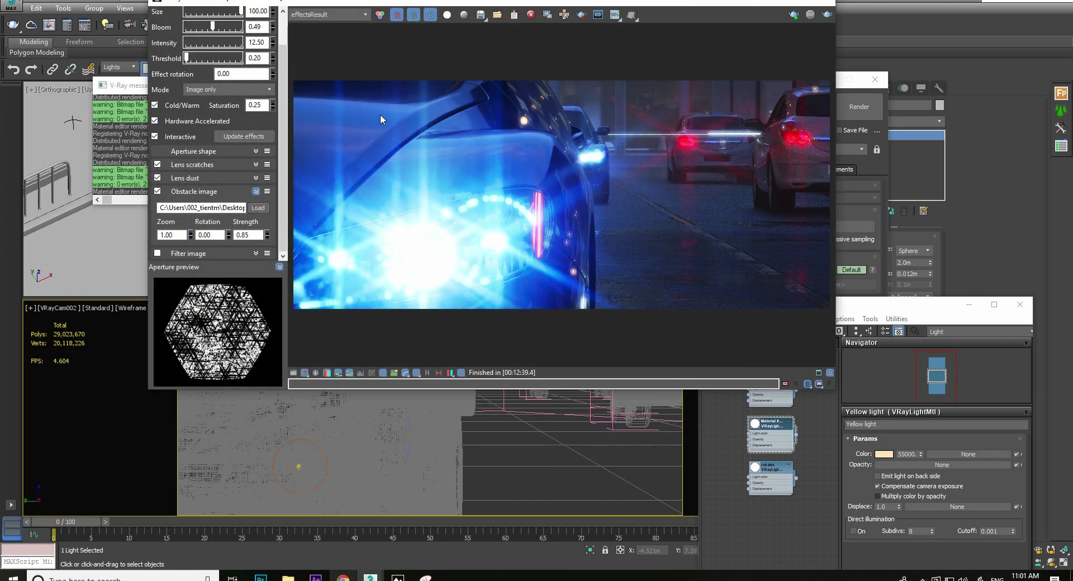